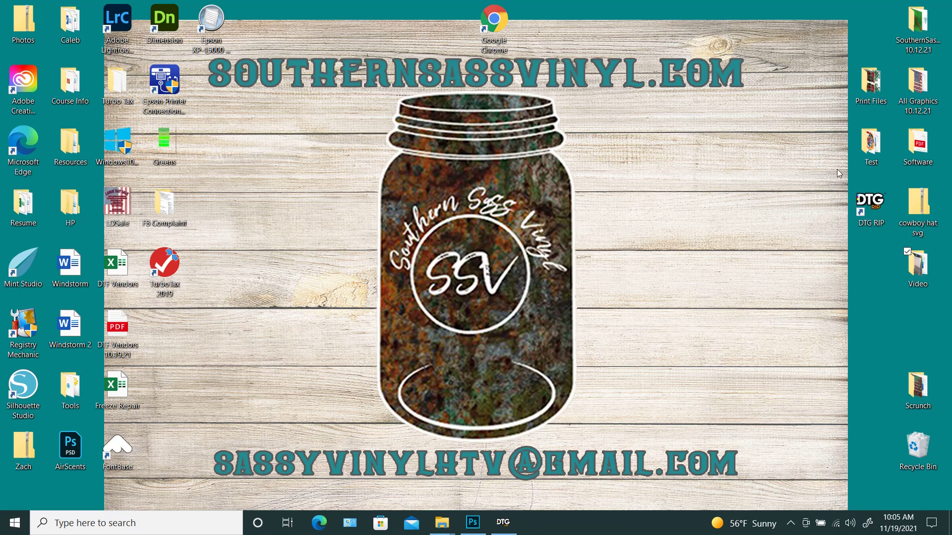
Browse Software > Epson Resetter > L1800 Ink Pad Reset and launch AdjProg
left_click(919, 142)
double_click(919, 146)
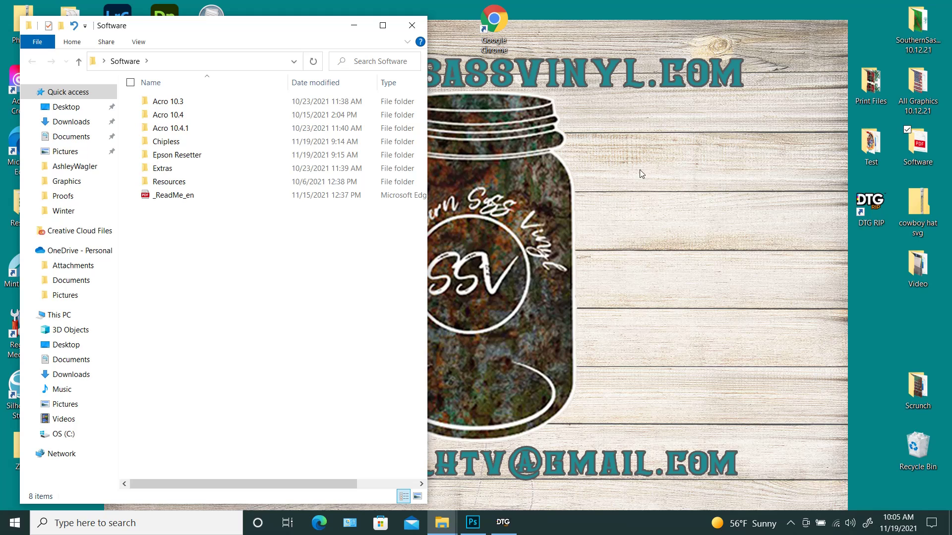
double_click(176, 156)
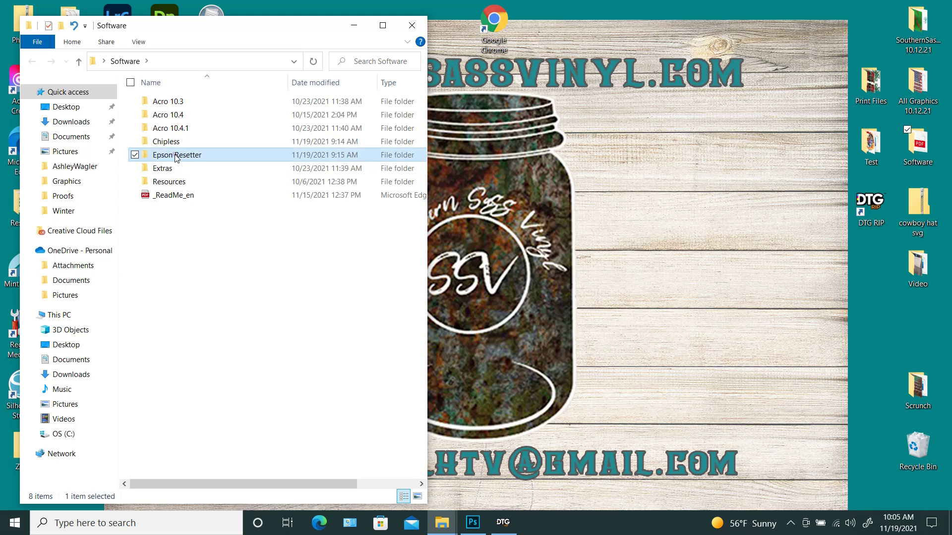
double_click(178, 108)
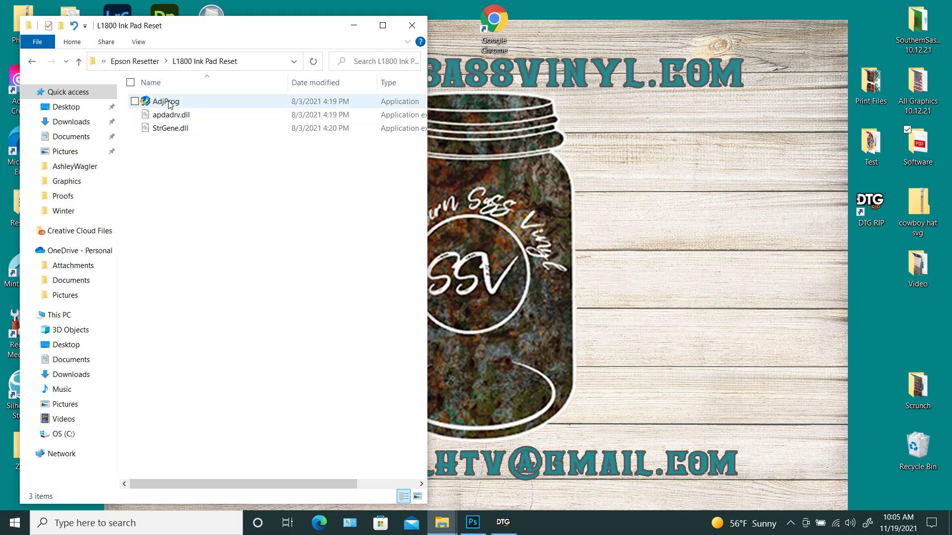
double_click(169, 105)
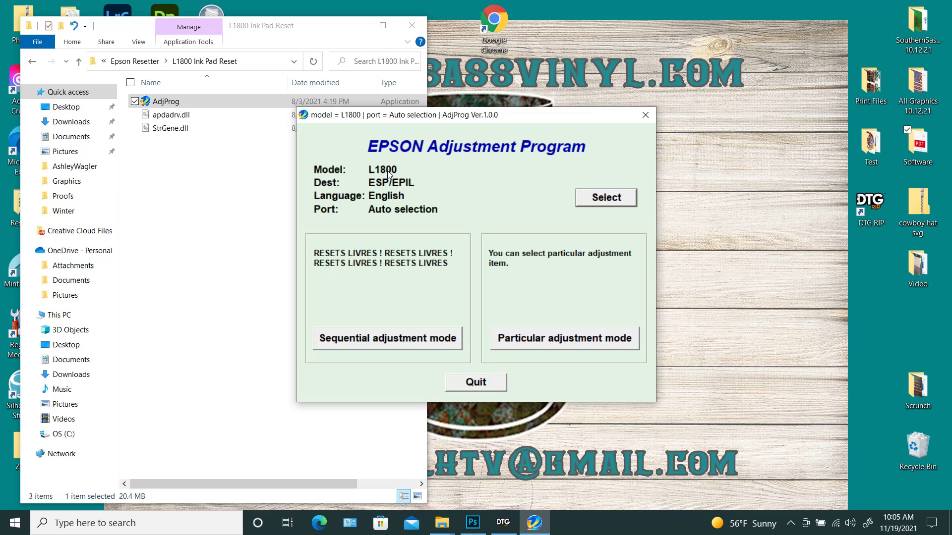
Confirm the L1800 printer model and port settings
left_click(596, 199)
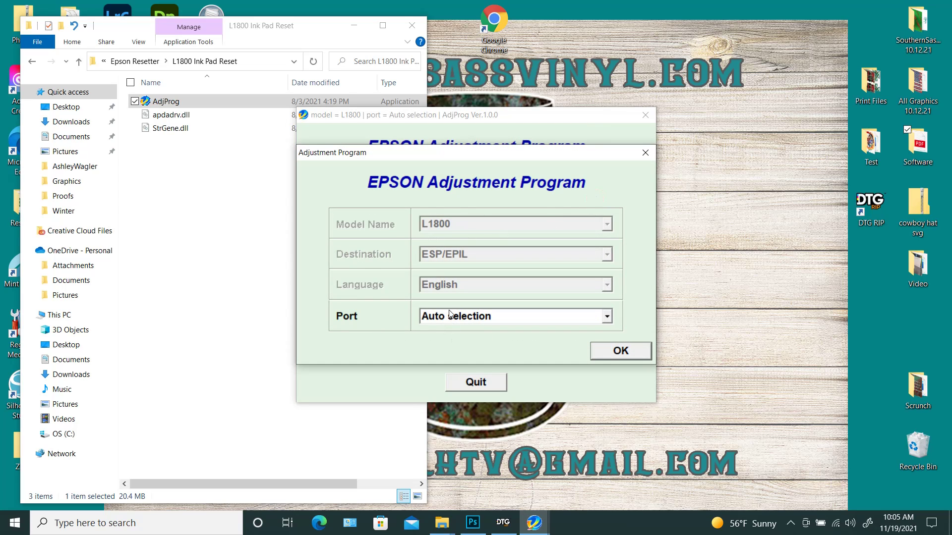
left_click(605, 354)
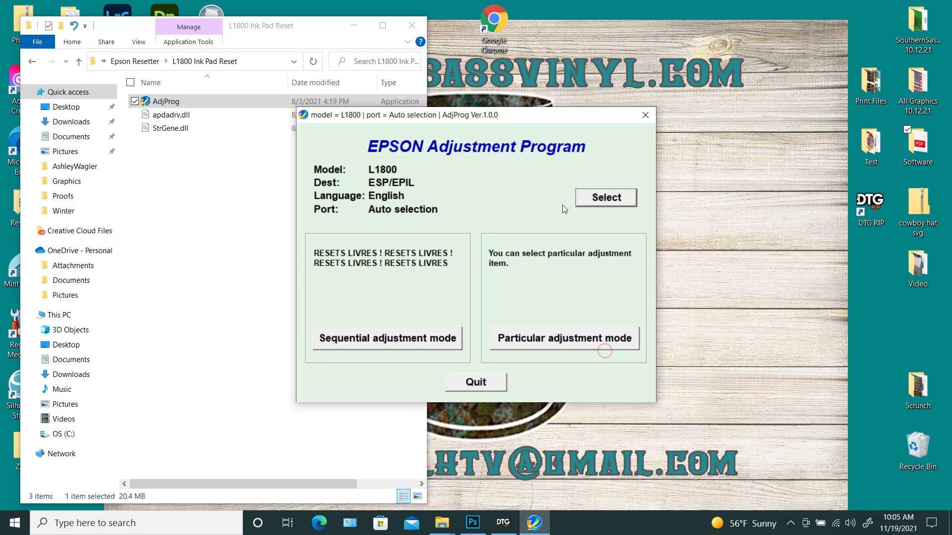
left_click(599, 197)
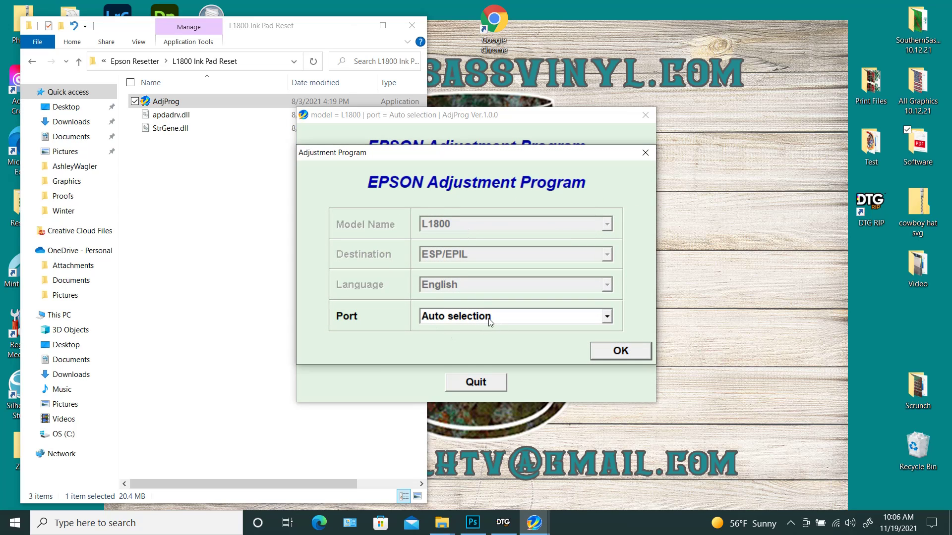
left_click(604, 351)
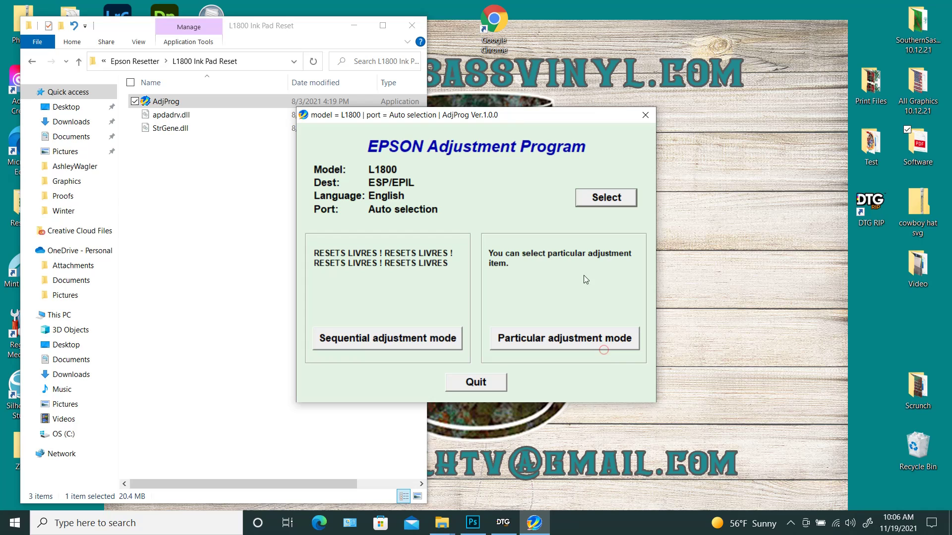
Open the Waste ink pad counter page through Particular adjustment mode
left_click(533, 341)
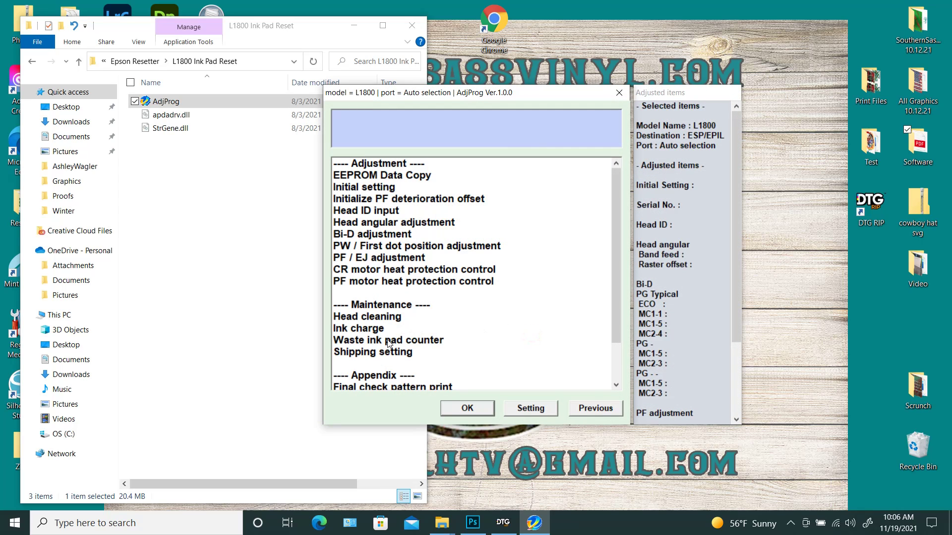
left_click(388, 342)
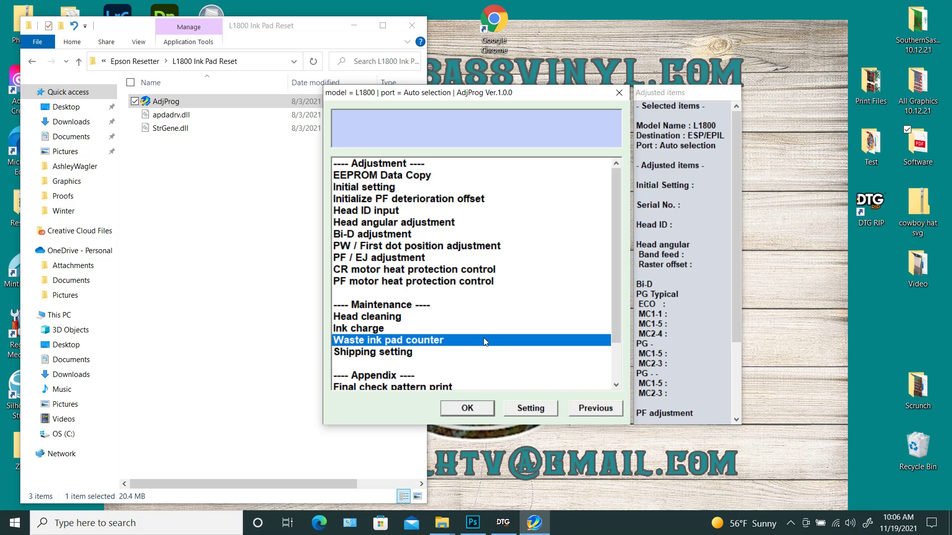
left_click(457, 408)
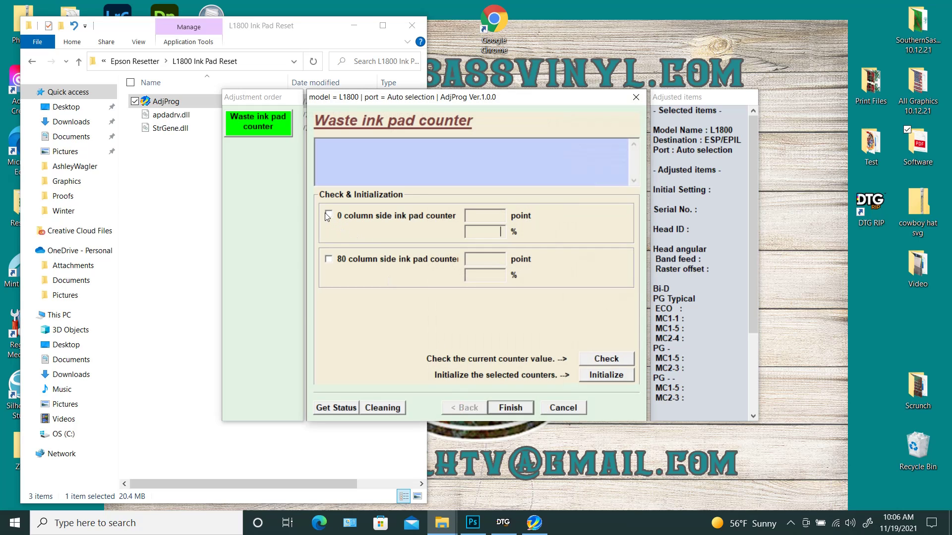
Check the 0 column and 80 column counters: 1714 points (14%) and 0 points
left_click(327, 216)
left_click(329, 259)
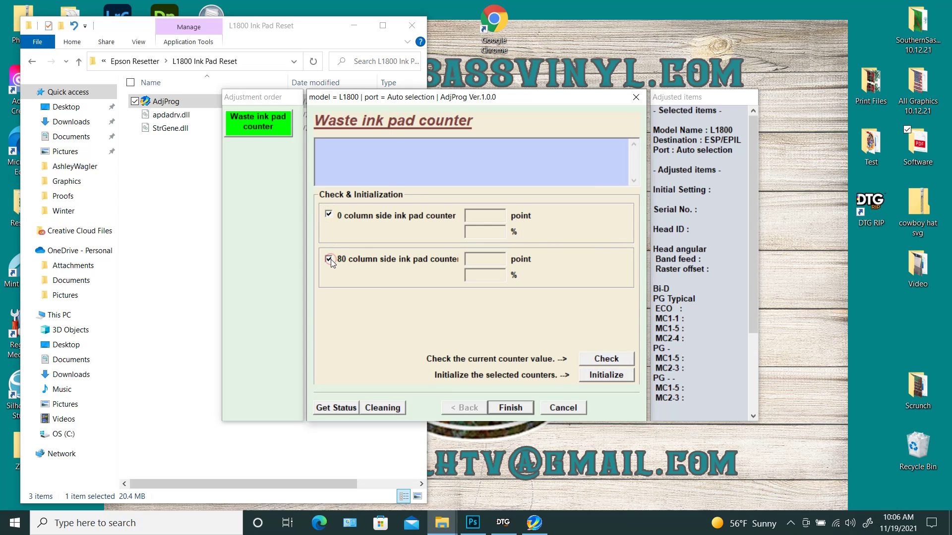
left_click(603, 362)
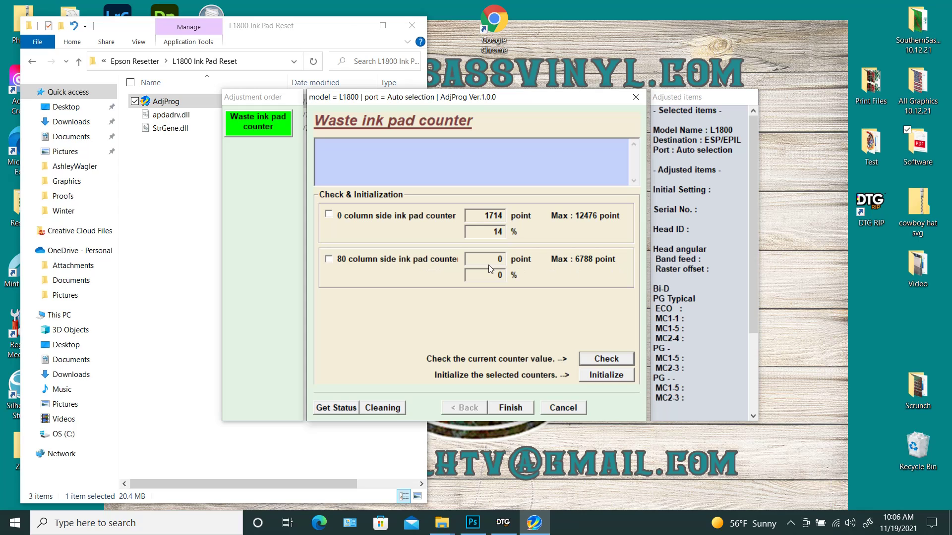
Initialize the 0 column counter to 0 points and acknowledge the turn-off and reboot prompts
left_click(329, 216)
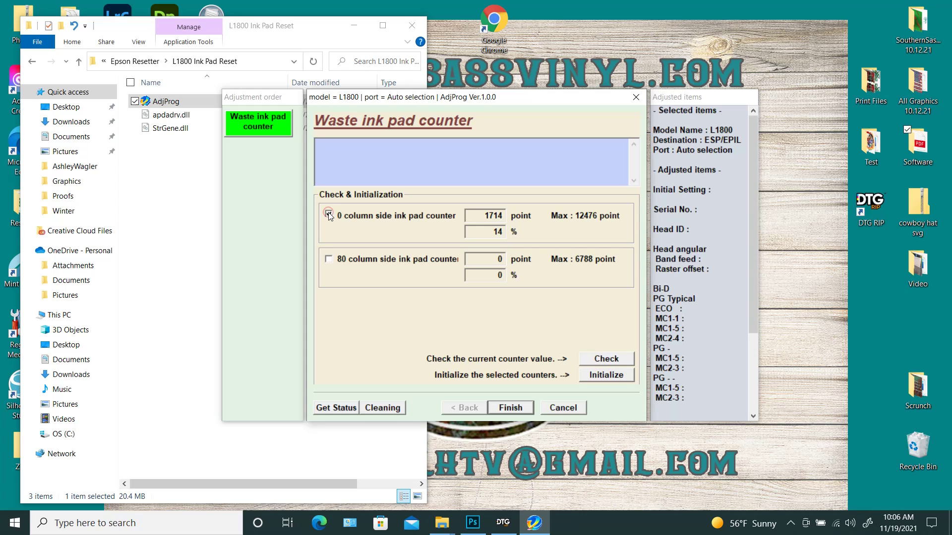
left_click(605, 375)
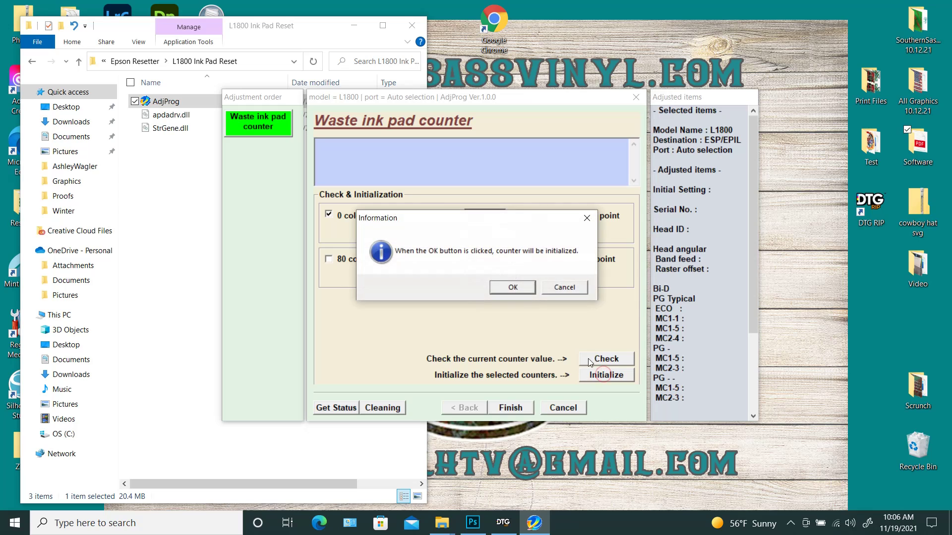
left_click(500, 290)
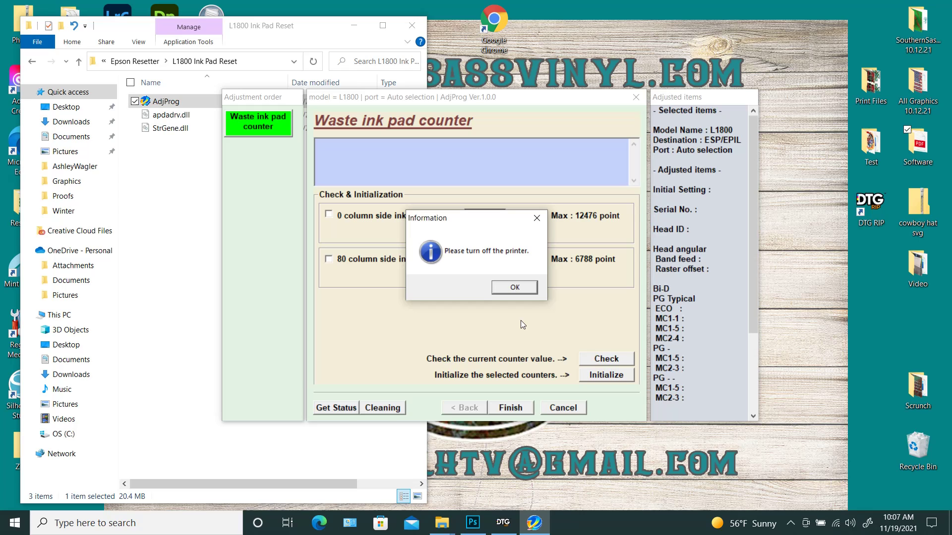
left_click(505, 289)
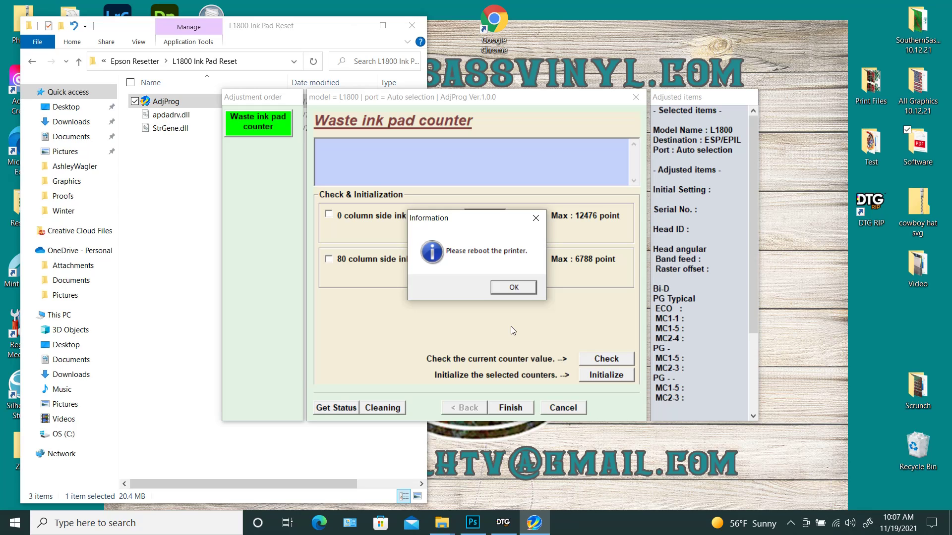
left_click(513, 289)
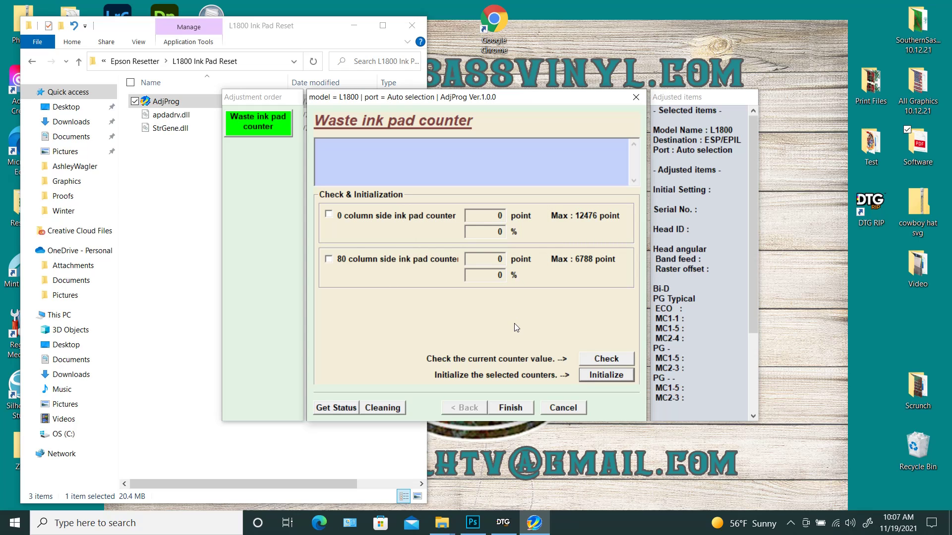
Recheck that both counters read 0 points, then leave the counter page and item list
left_click(328, 215)
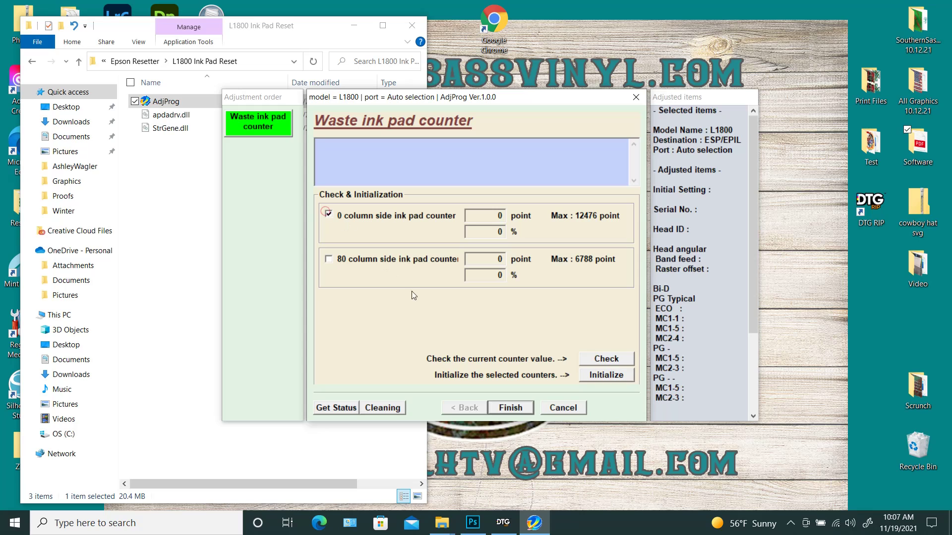
left_click(600, 360)
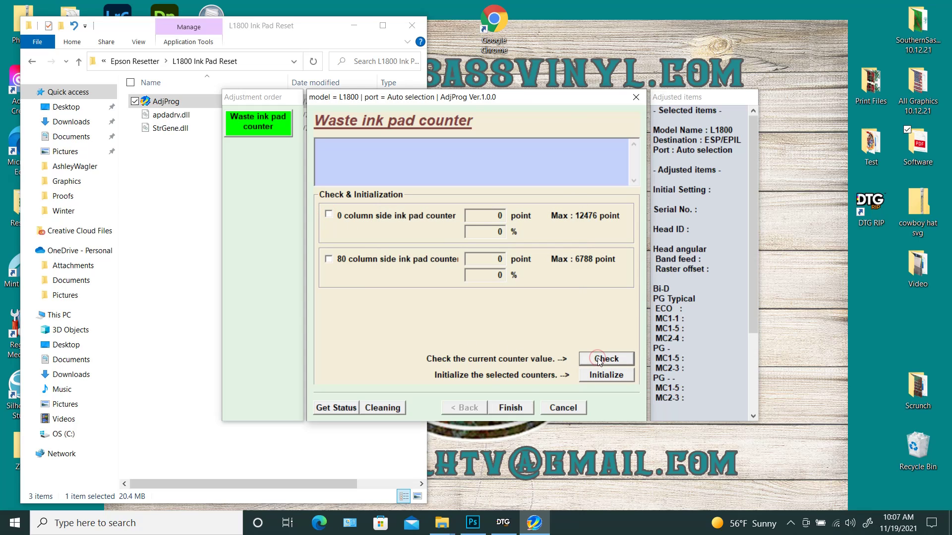
left_click(329, 215)
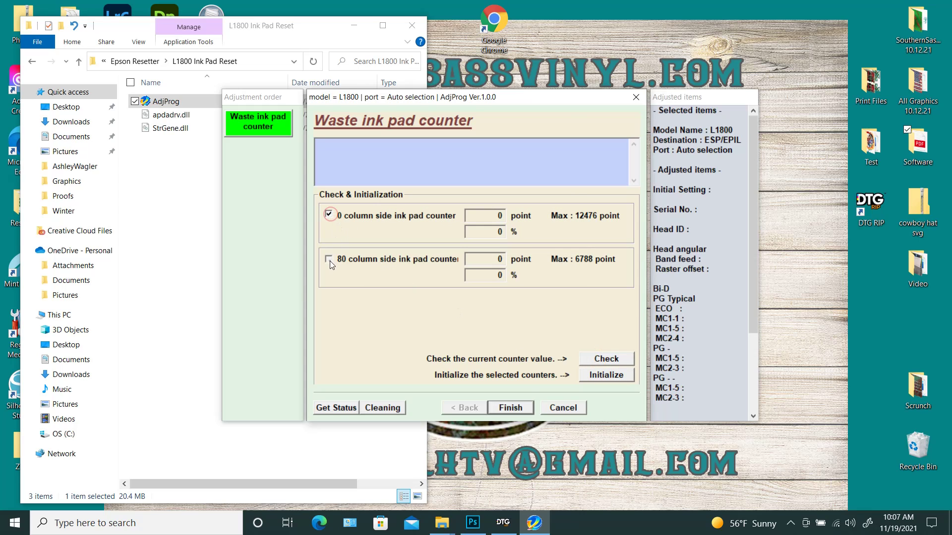
left_click(328, 260)
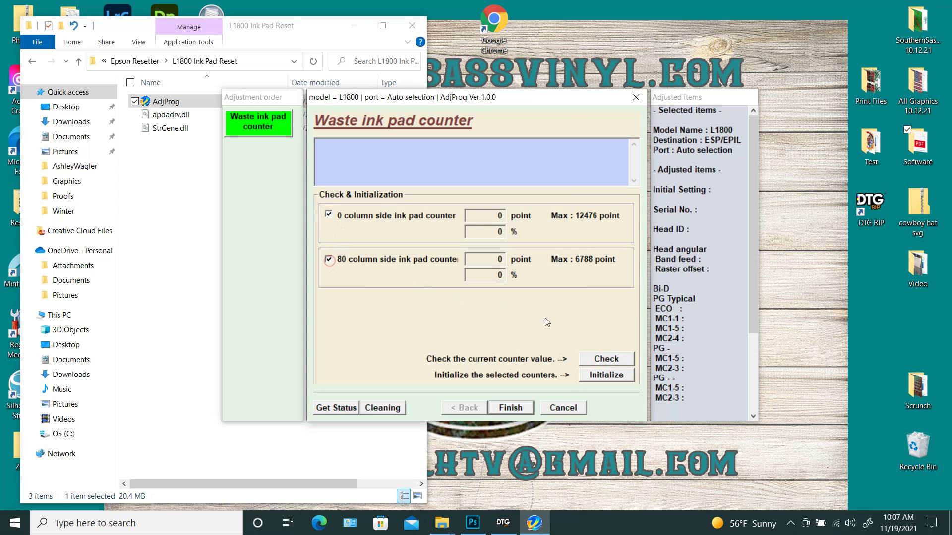
left_click(601, 361)
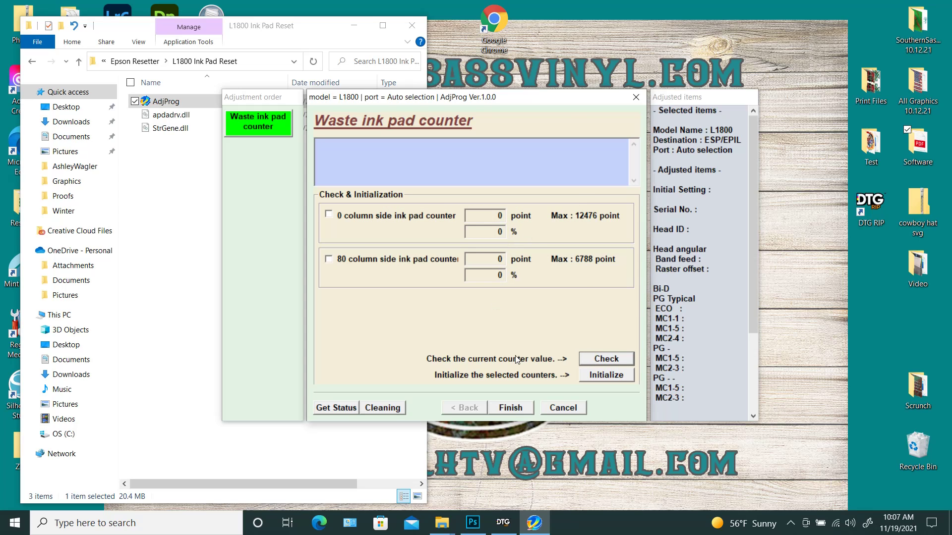
left_click(520, 409)
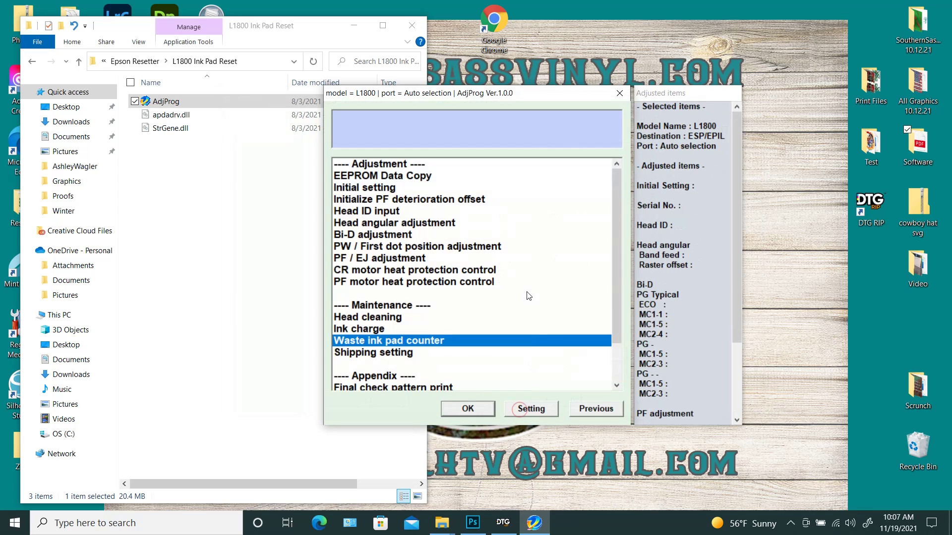
left_click(620, 94)
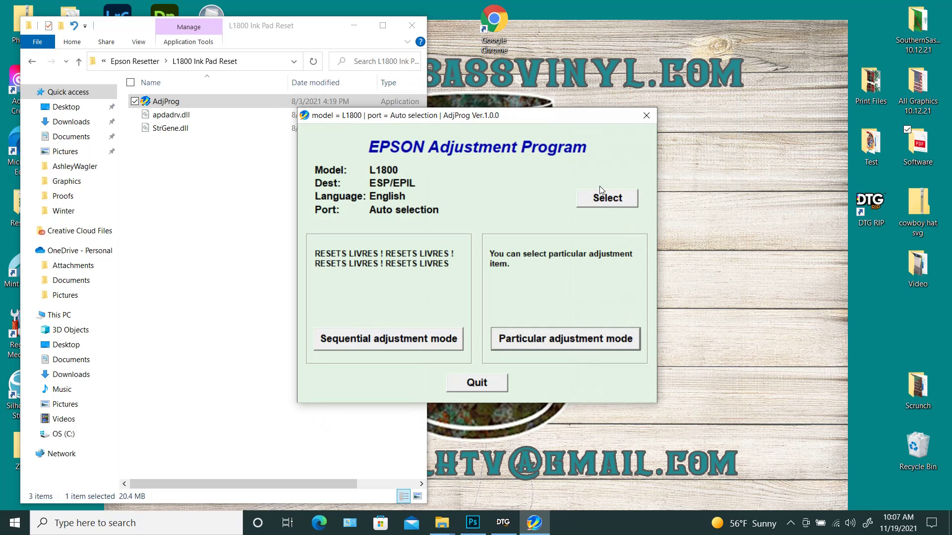
Quit AdjProg and close the L1800 Ink Pad Reset folder window
left_click(645, 116)
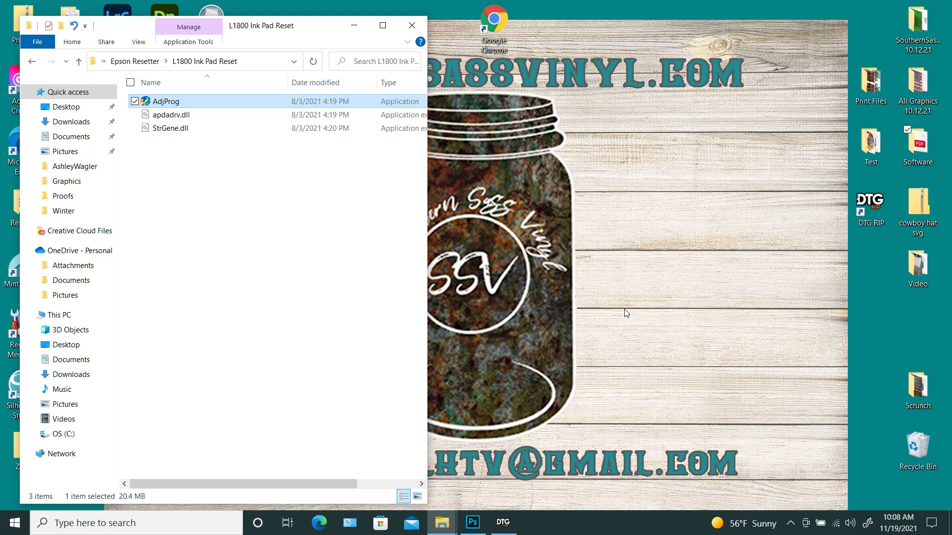
left_click(411, 26)
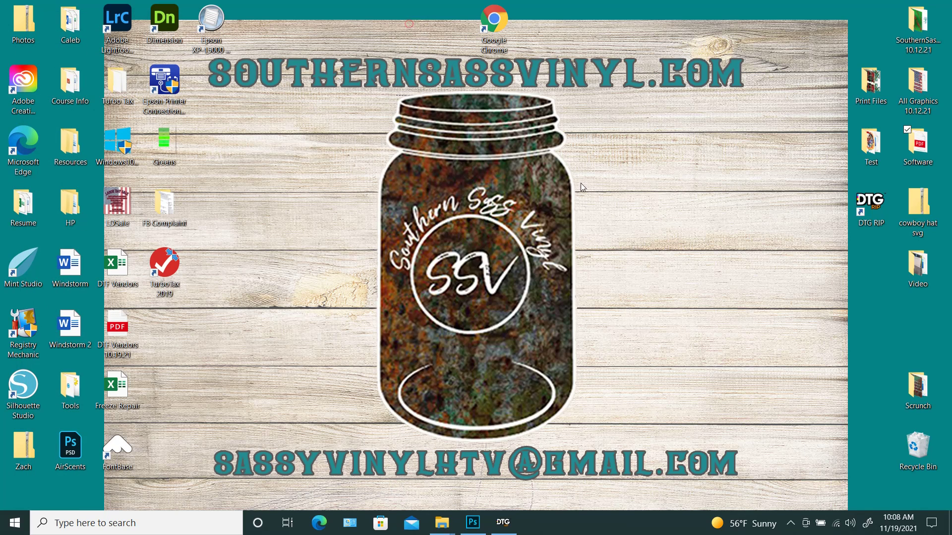